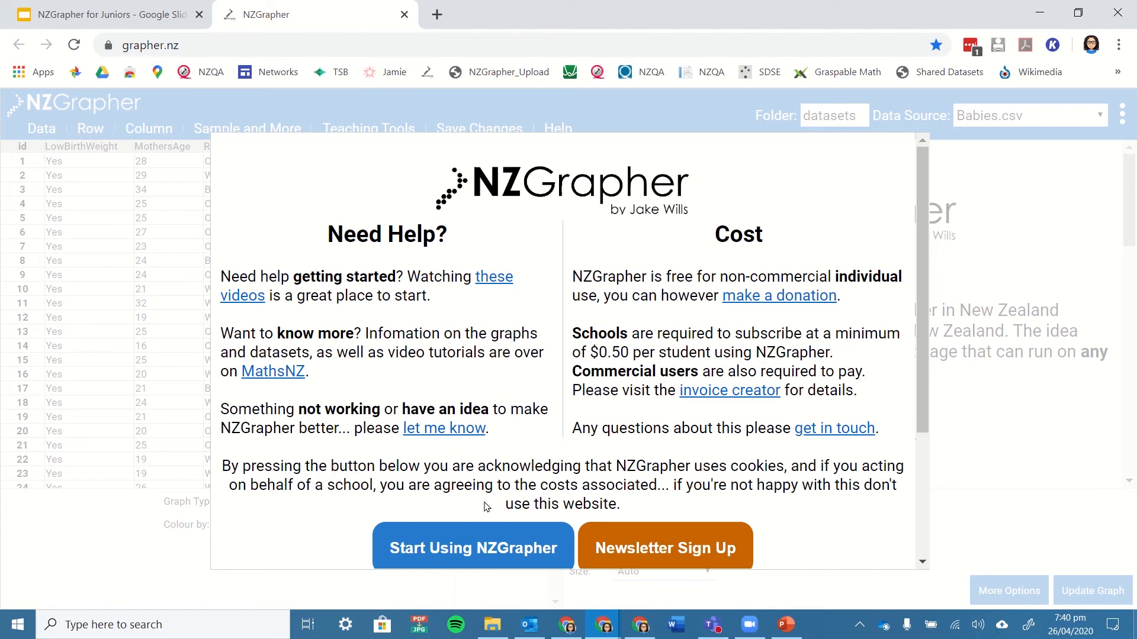
Dismiss the NZGrapher welcome notice to start using the site, and view the options for bringing in data.
left_click(465, 544)
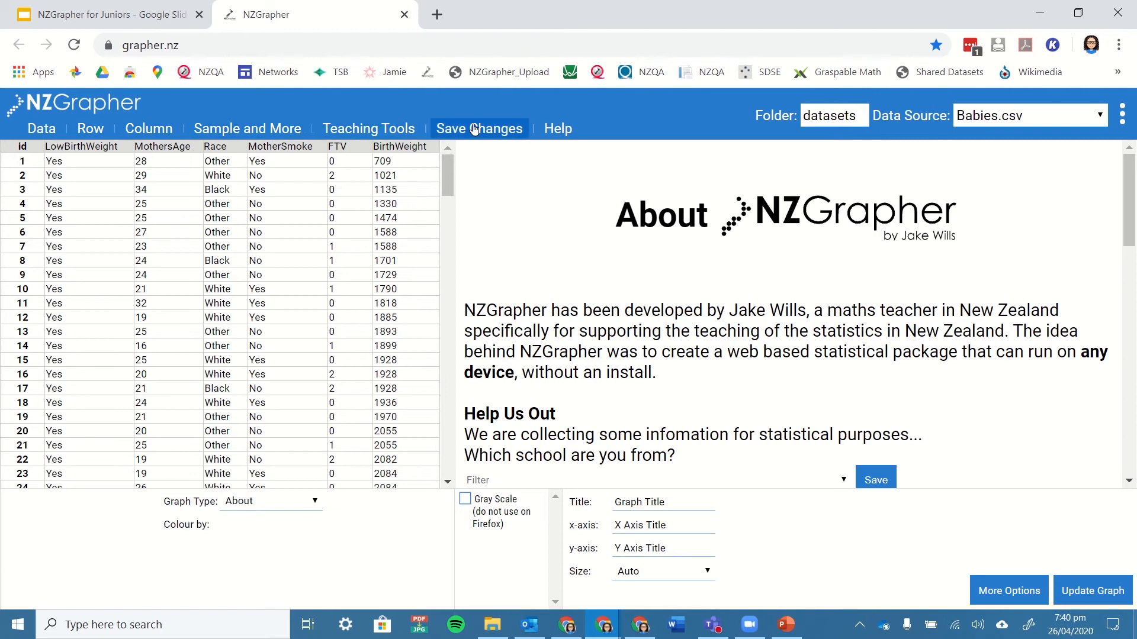
left_click(39, 130)
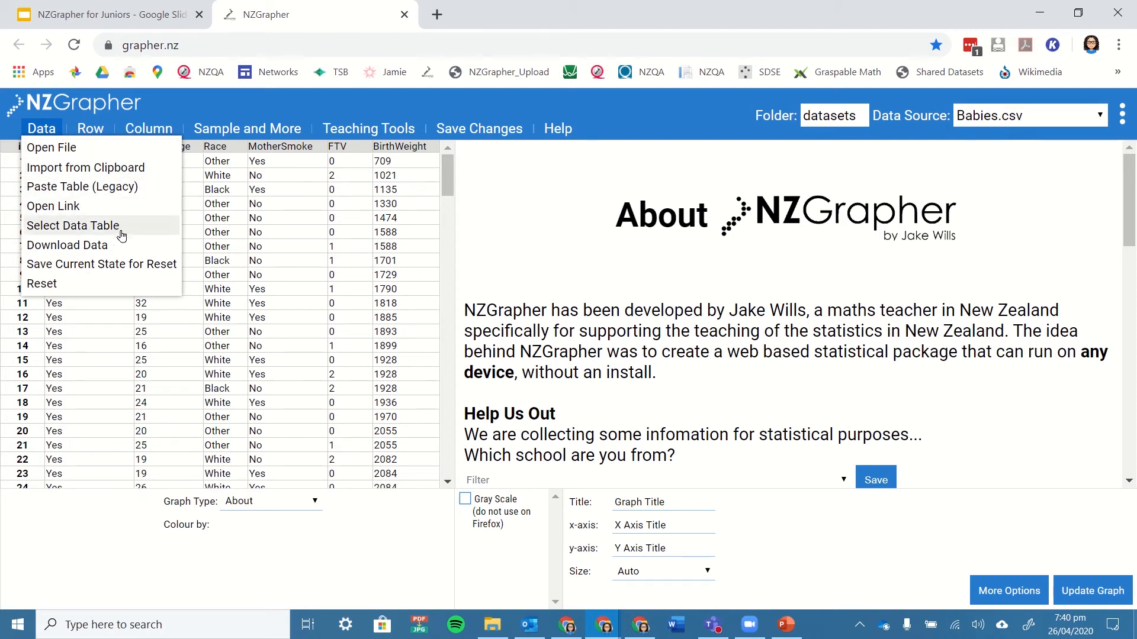
mouse_move(92, 134)
mouse_move(248, 128)
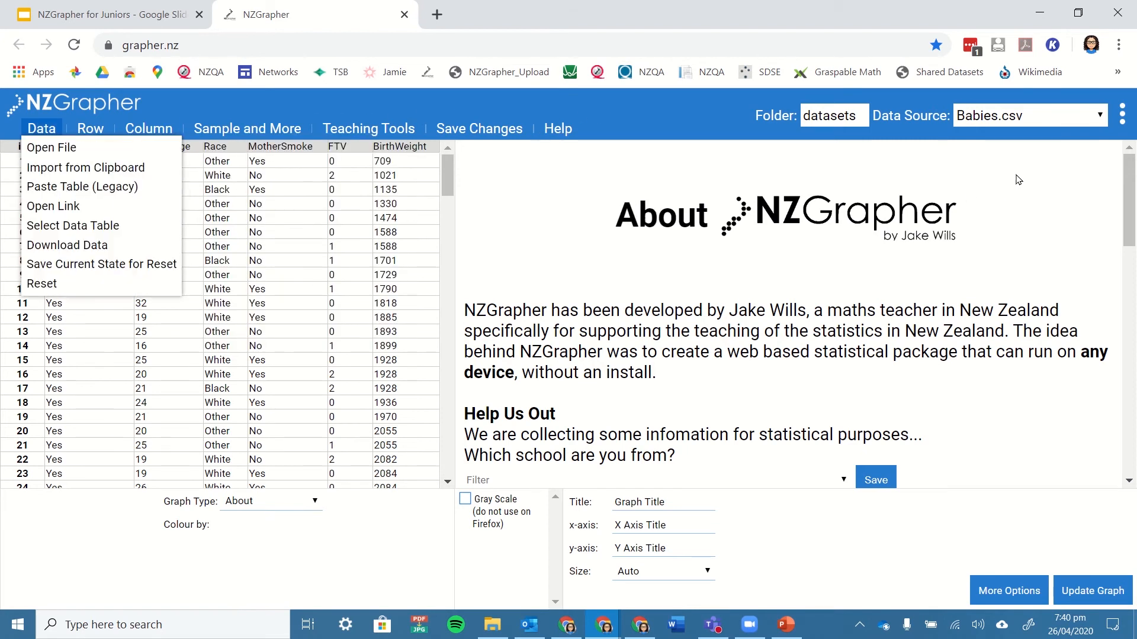
Load the Rugby.csv sample dataset and display all its variables as a Pairs Plot.
left_click(1021, 117)
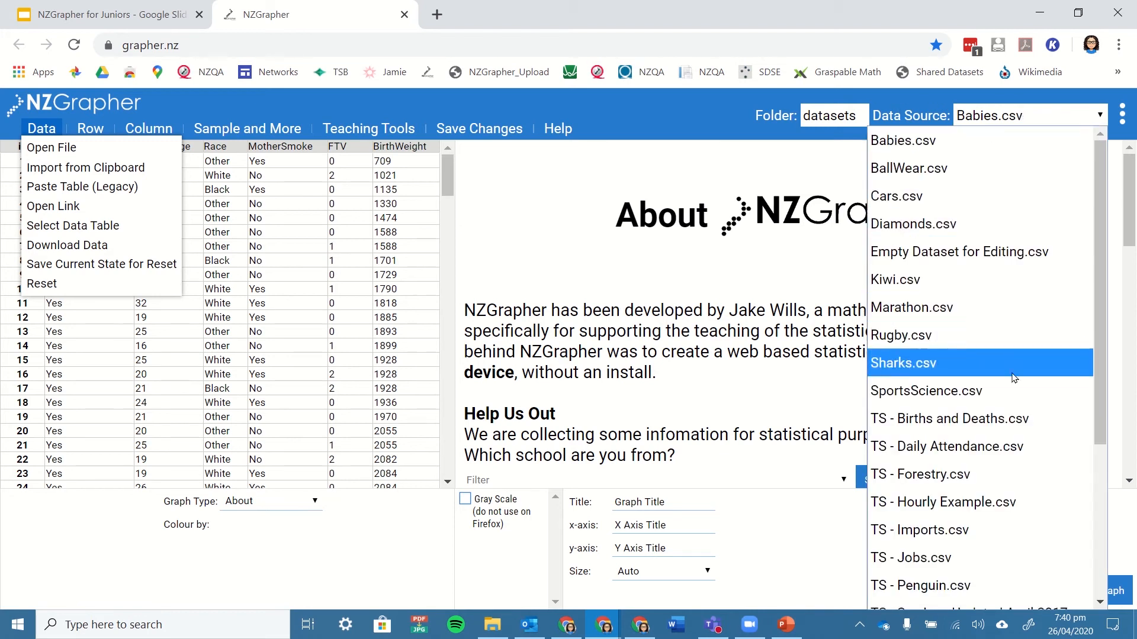
scroll(1019, 387, "down", 4)
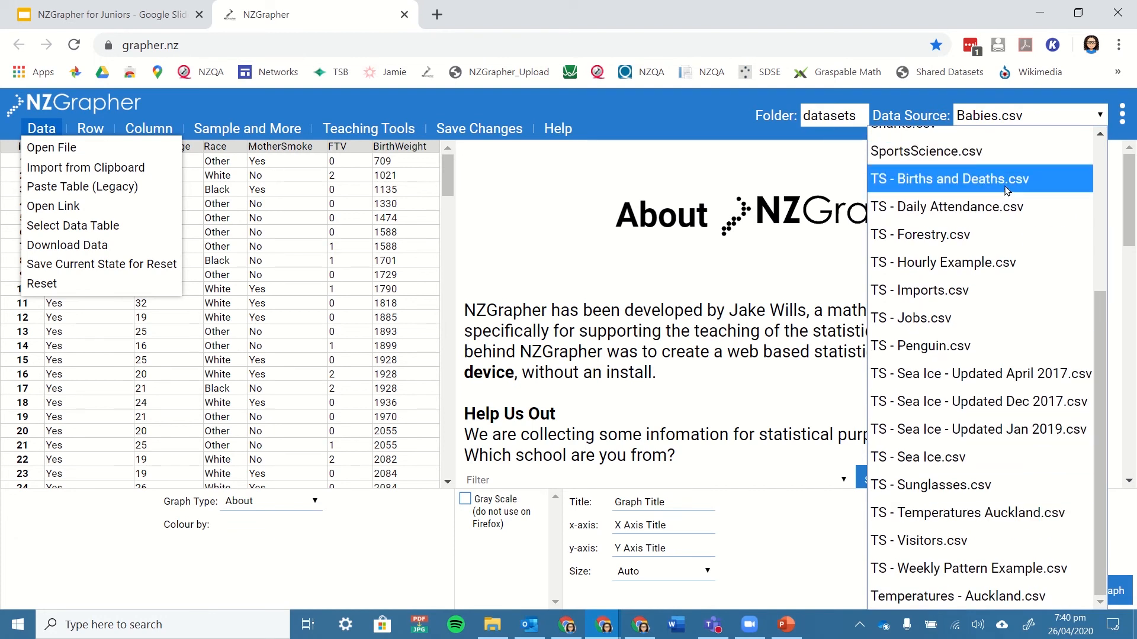
scroll(1005, 207, "up", 4)
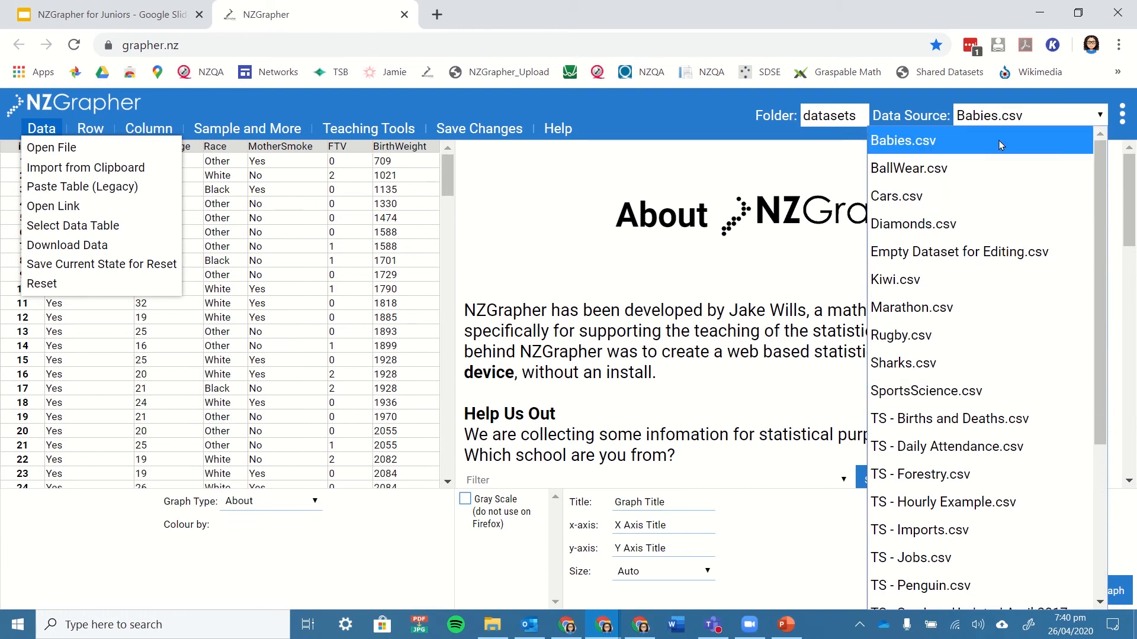
left_click(669, 330)
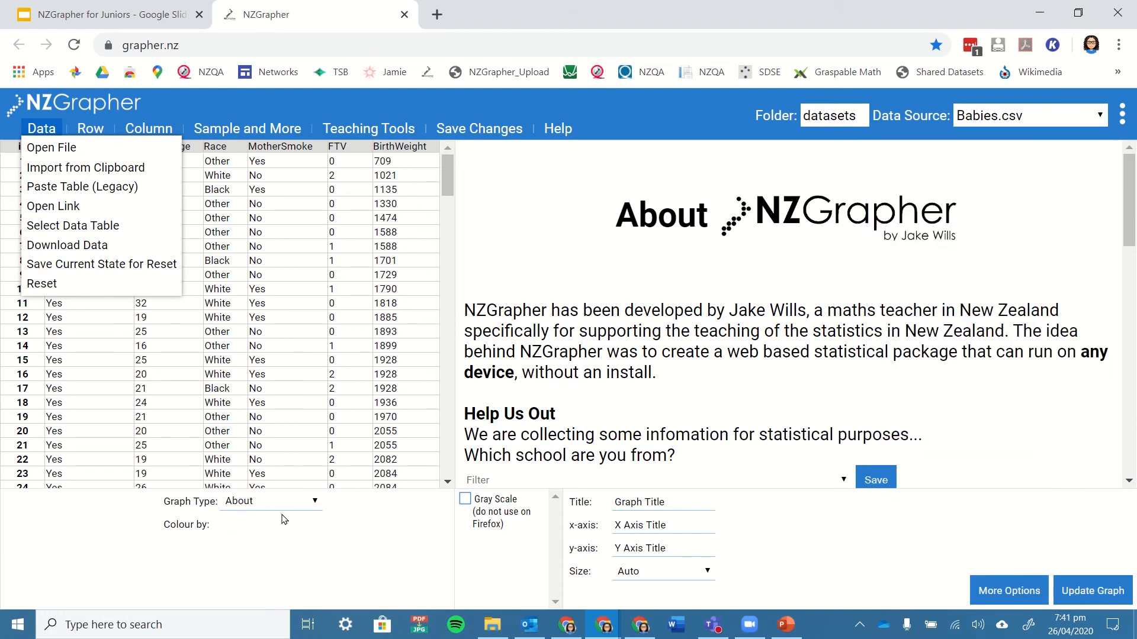
left_click(1004, 120)
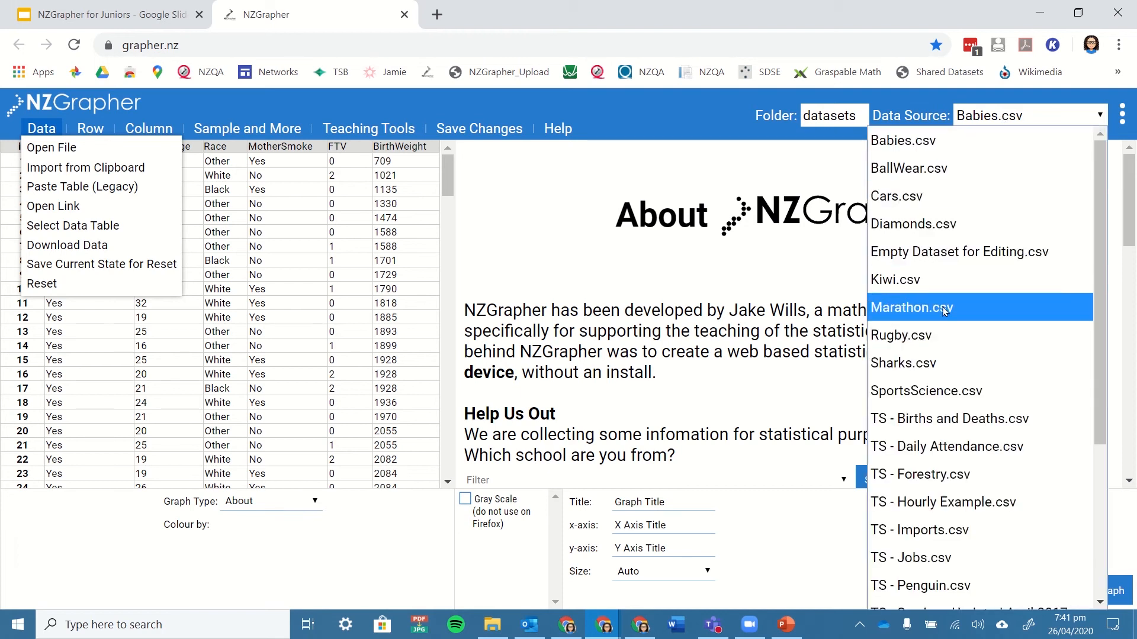
left_click(939, 332)
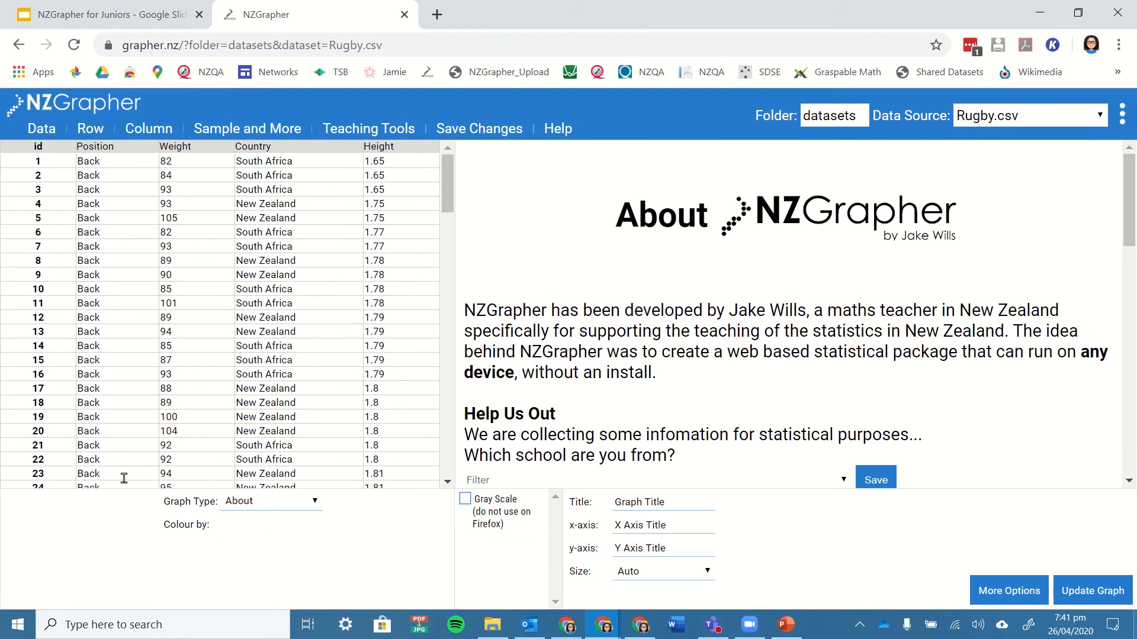
left_click(269, 504)
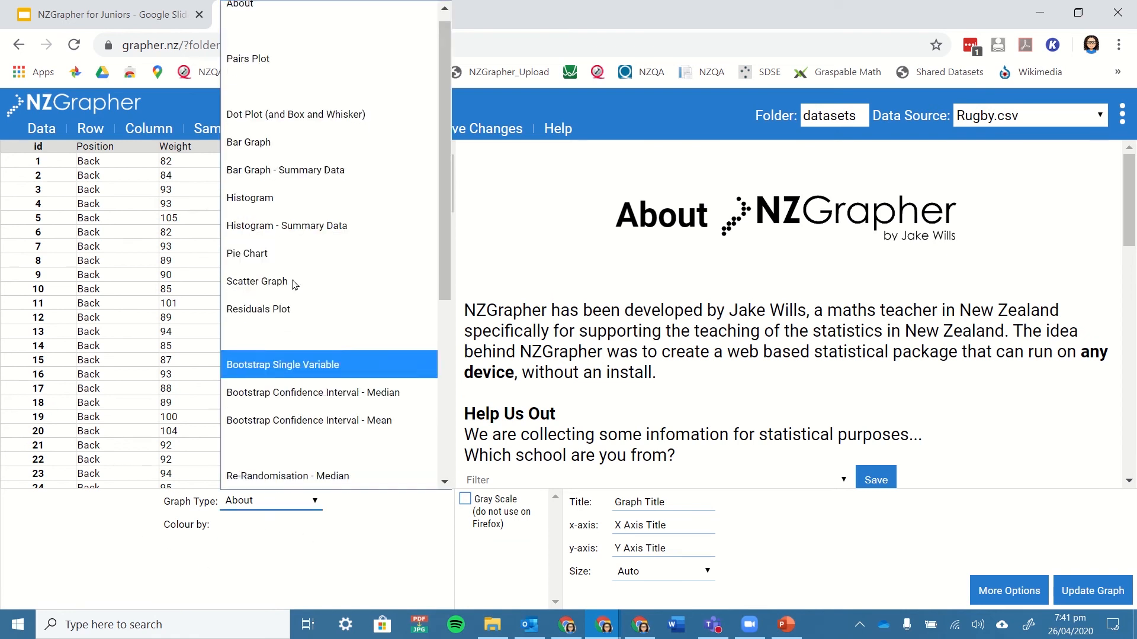
left_click(290, 66)
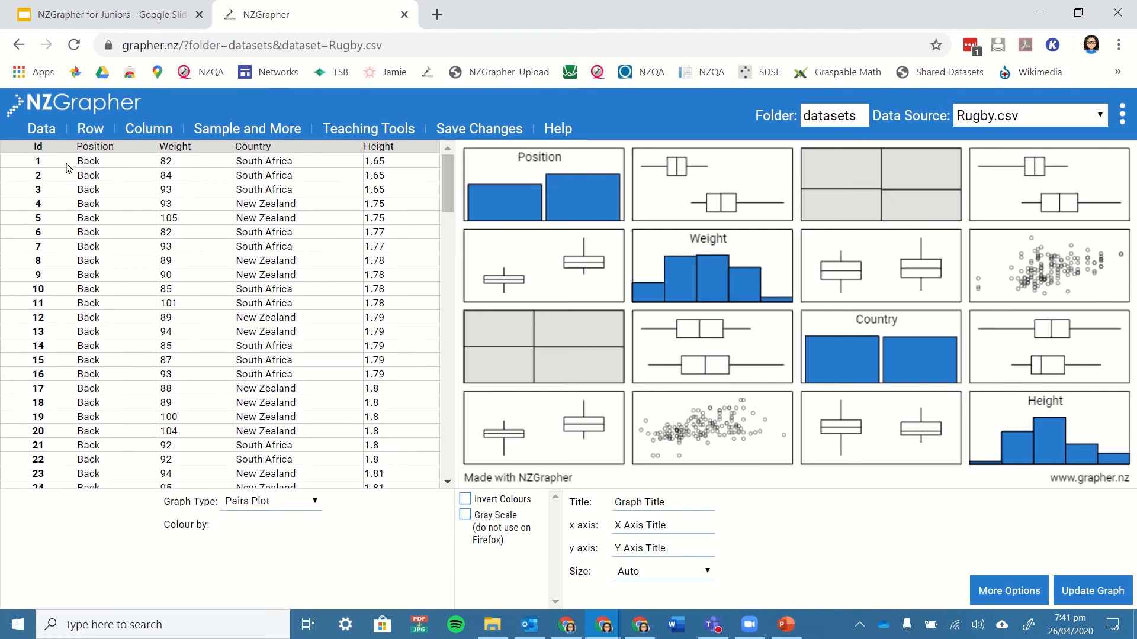
Examine the rugby data table, checking the first player's position, weight, country and height and the last row's id.
left_click(104, 165)
left_click(180, 163)
left_click_drag(179, 162, 155, 161)
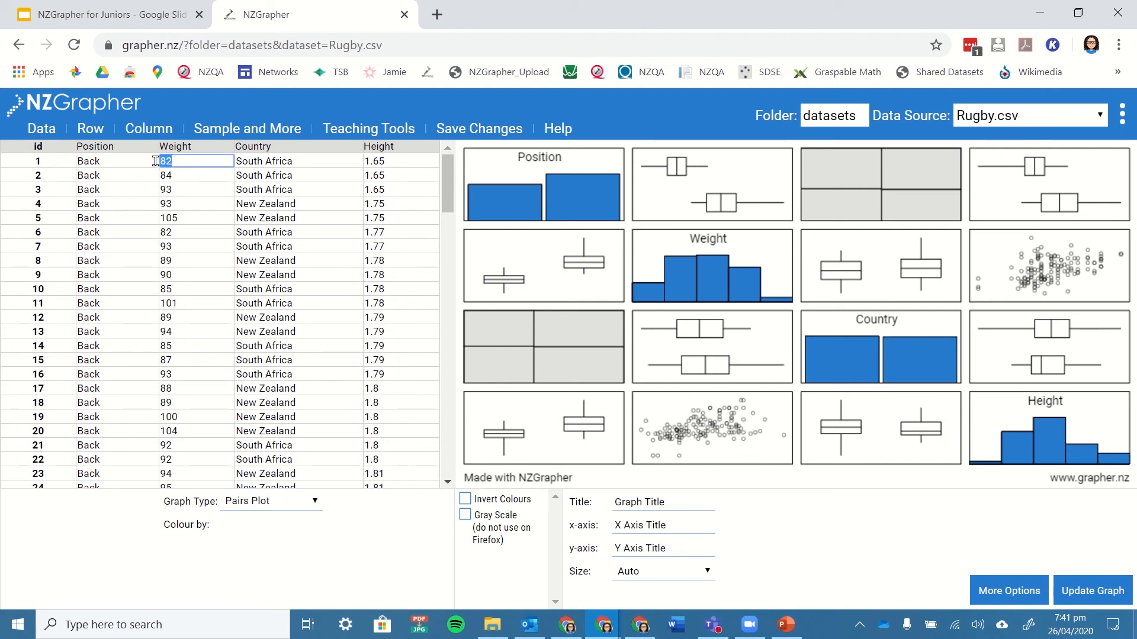
double_click(274, 165)
left_click(390, 166)
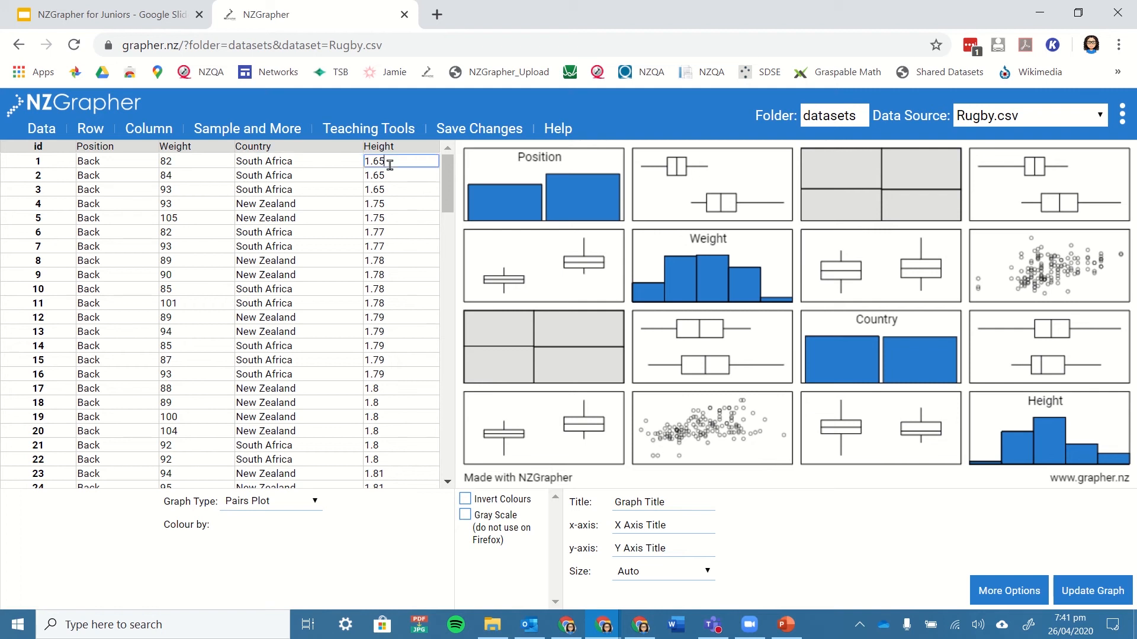
double_click(390, 165)
scroll(188, 185, "down", 10)
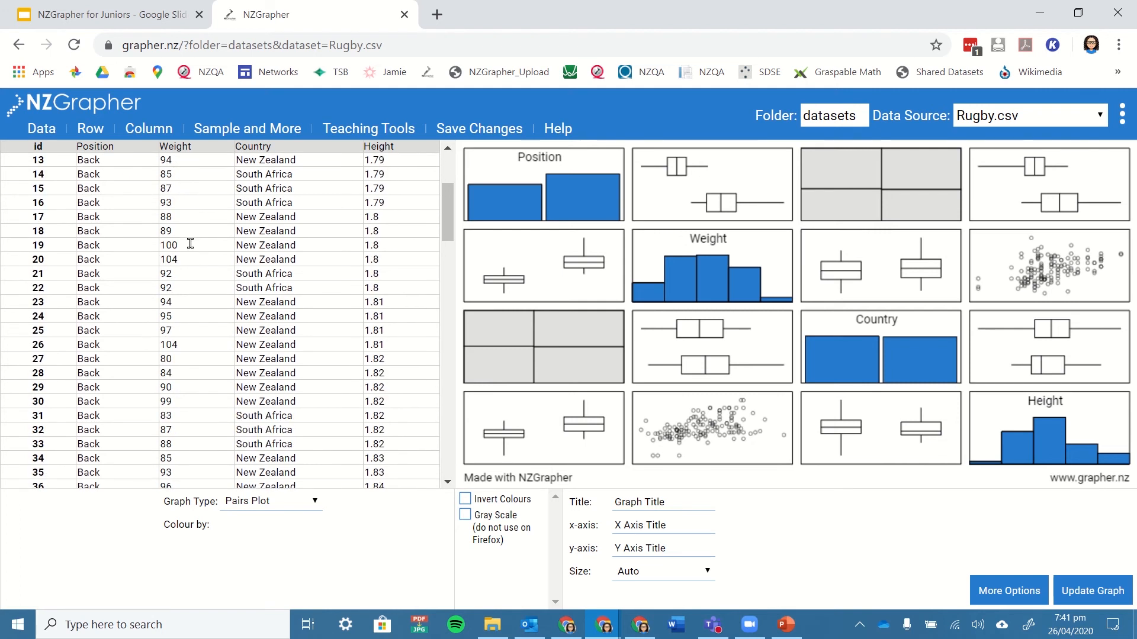
scroll(190, 285, "down", 20)
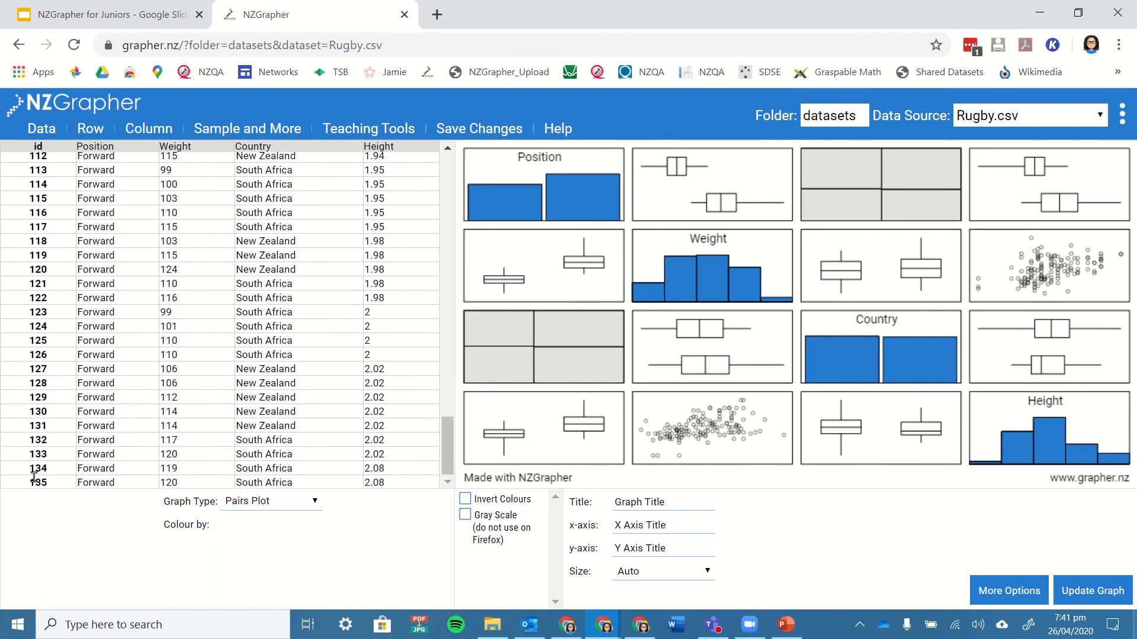
left_click_drag(30, 484, 54, 489)
scroll(264, 342, "up", 20)
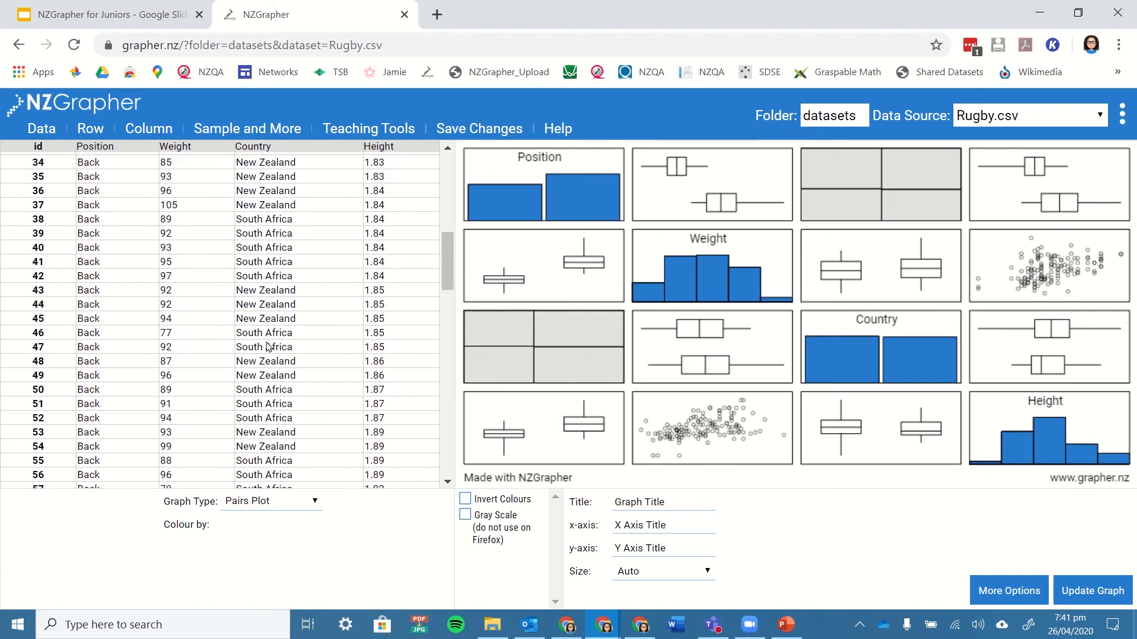
Open the Position bar graph from the pairs plot and set its title to Rugby Investigation.
left_click(580, 186)
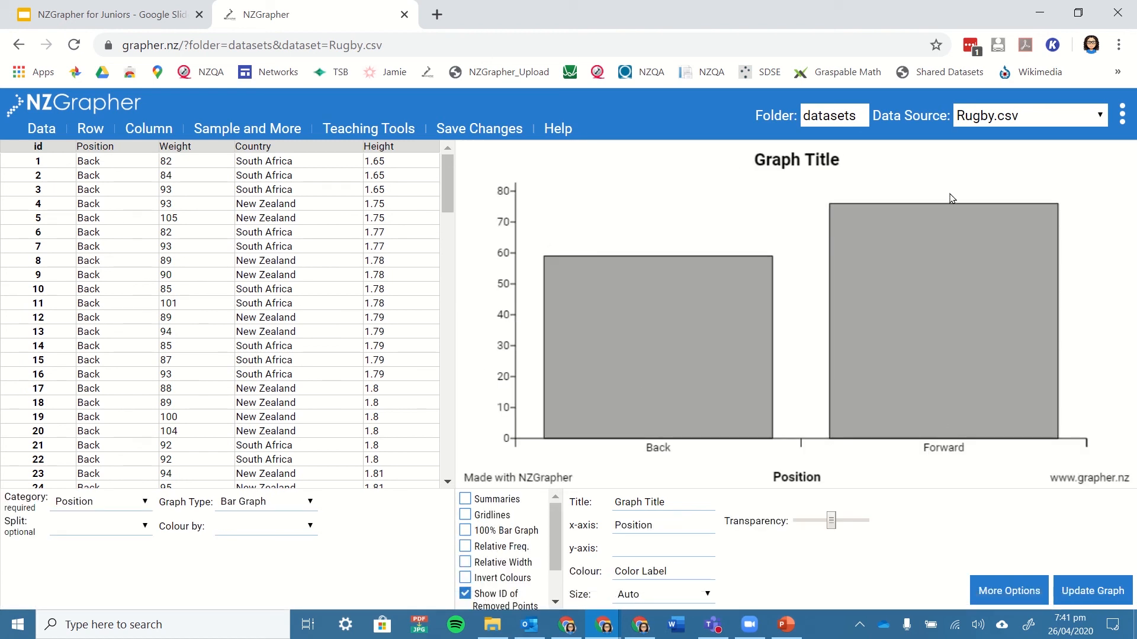
mouse_move(999, 318)
left_click_drag(687, 501, 579, 485)
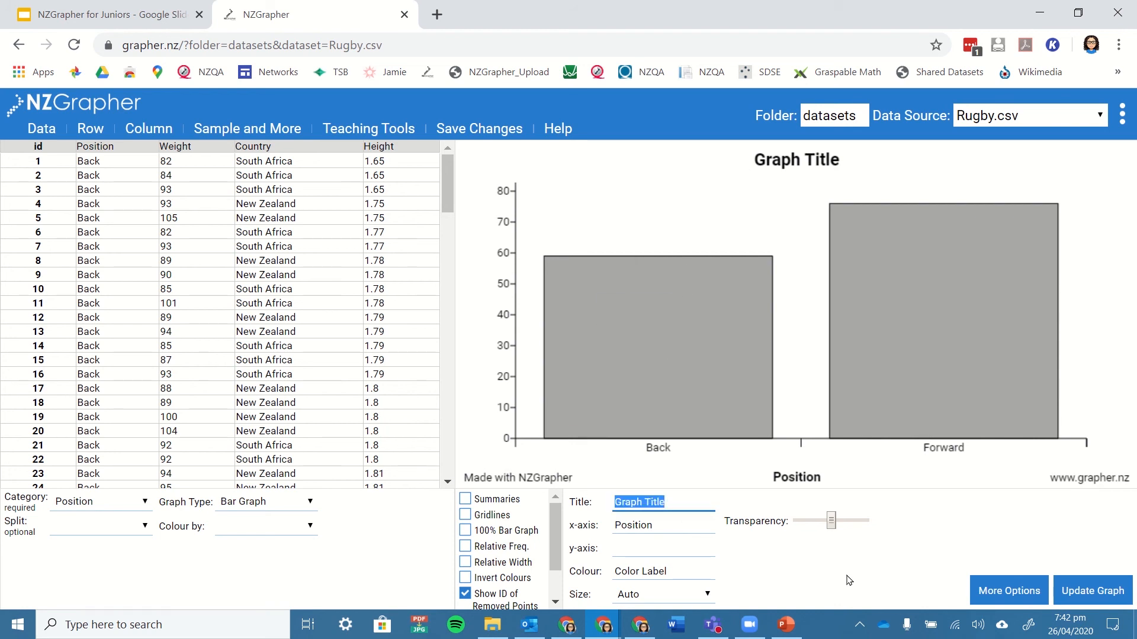
type("Rugby Investigation")
key("Tab")
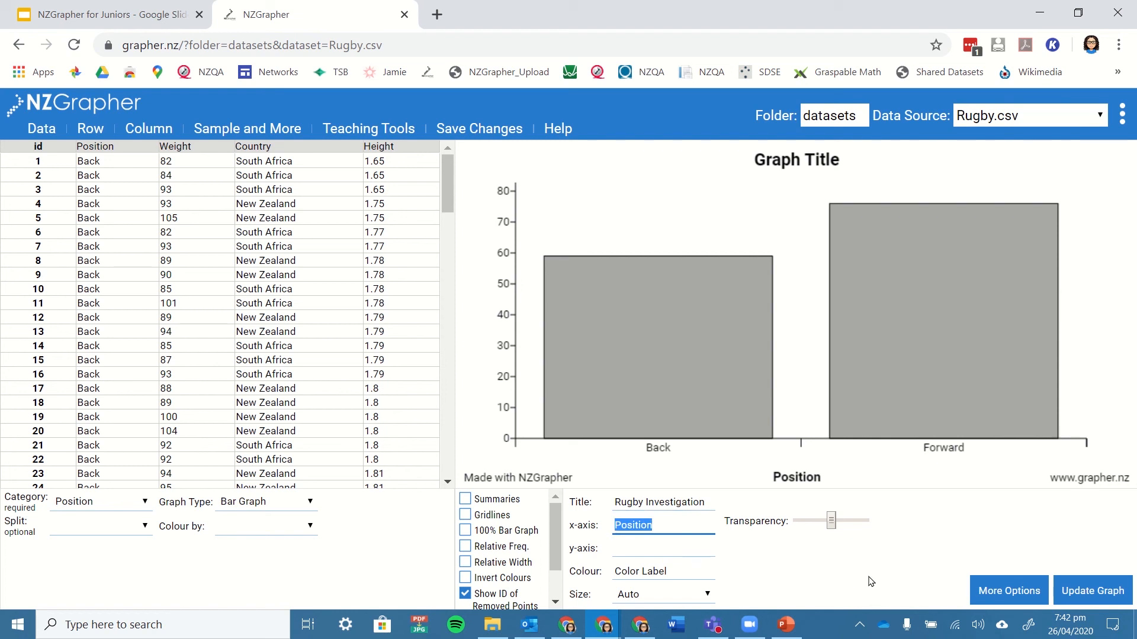
left_click(1073, 593)
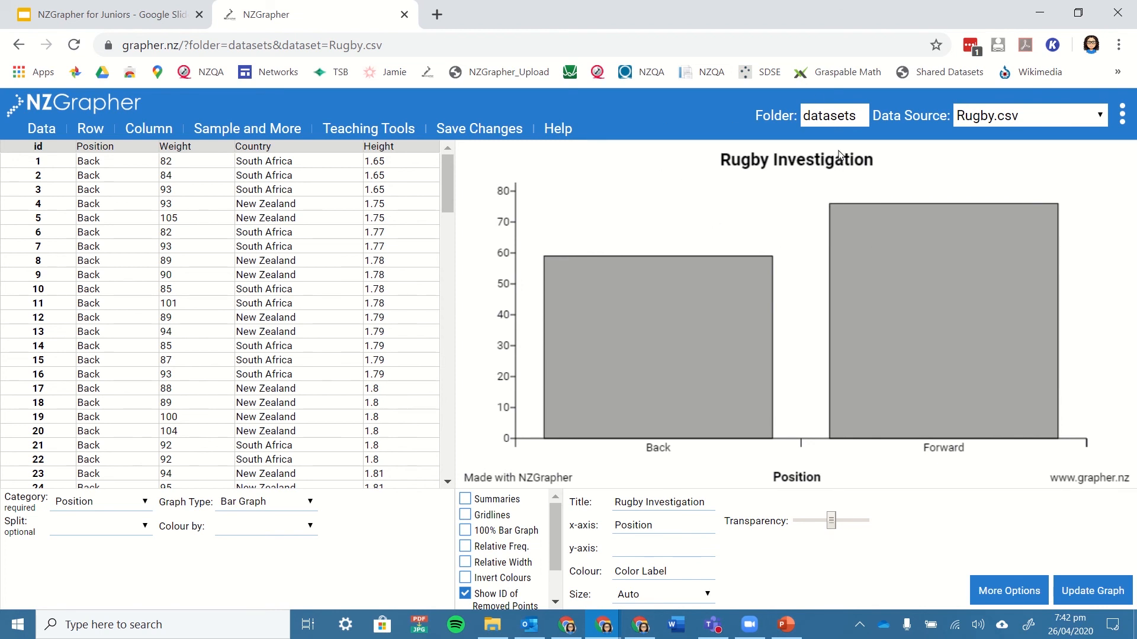
Turn on Summaries for the Position bar graph and copy the graph as an image.
left_click(465, 501)
mouse_move(701, 413)
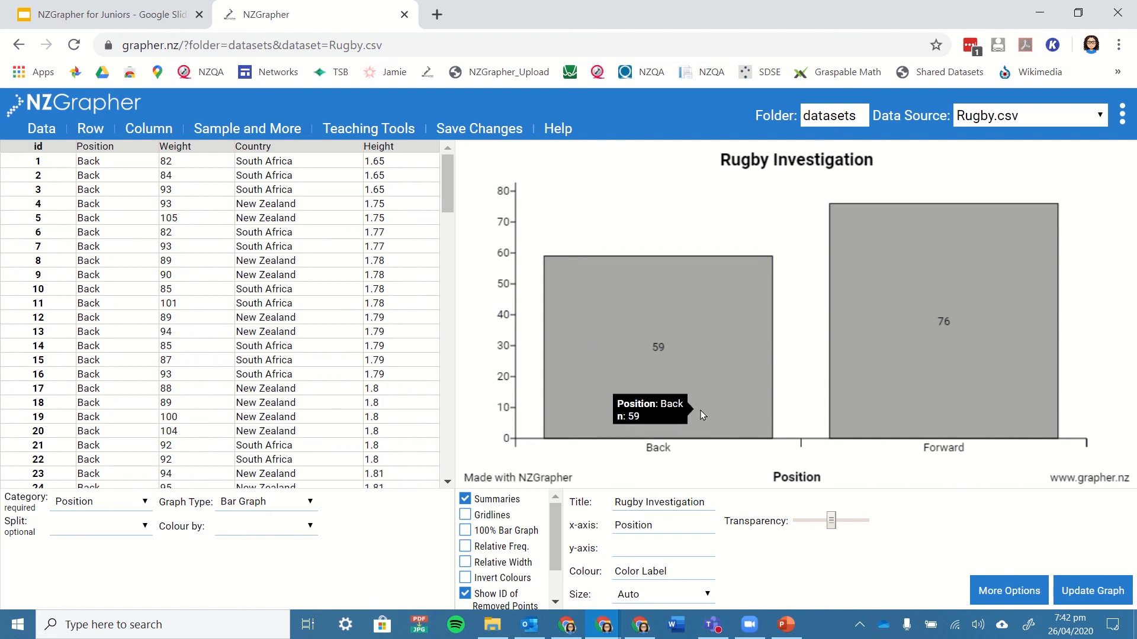
right_click(796, 341)
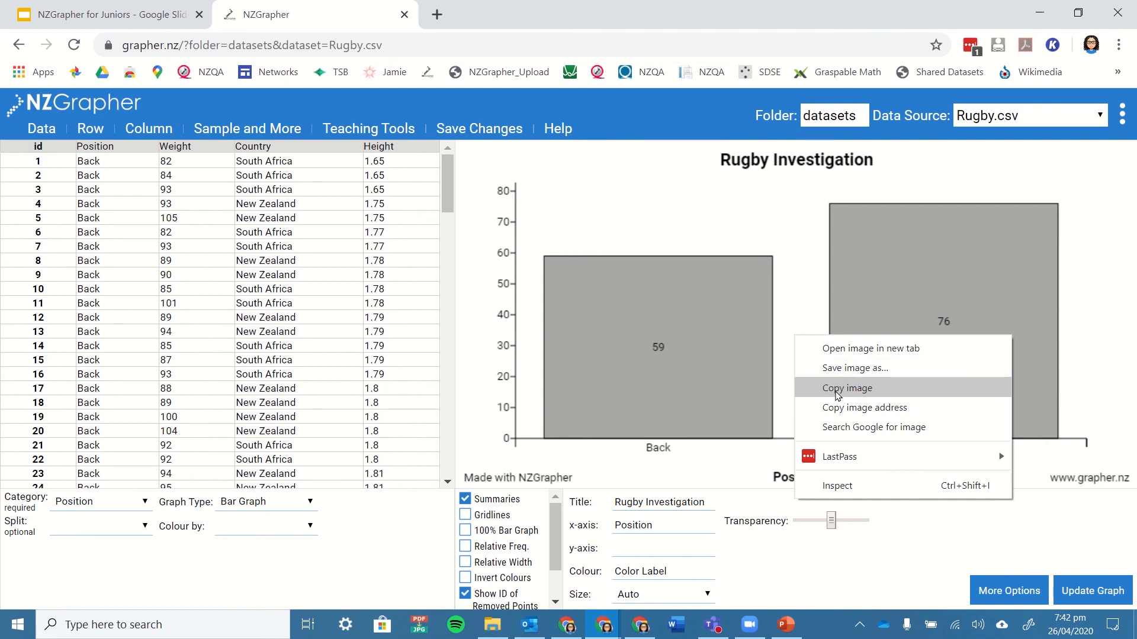
left_click(838, 390)
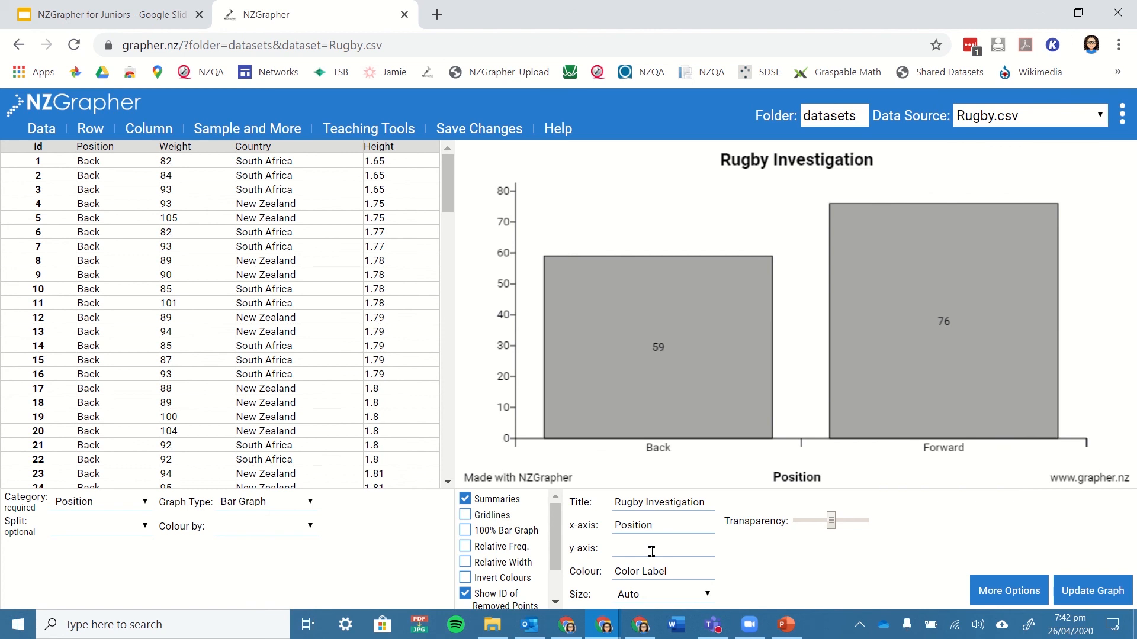
Switch to Word, create a blank document and paste the copied graph image into it.
left_click(676, 629)
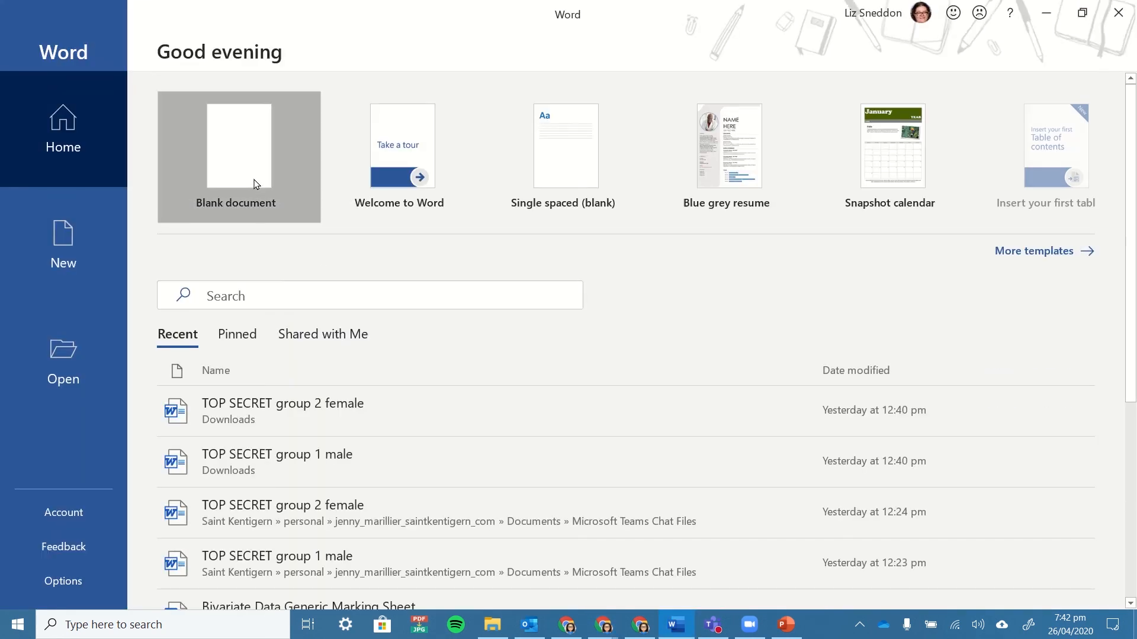
left_click(256, 184)
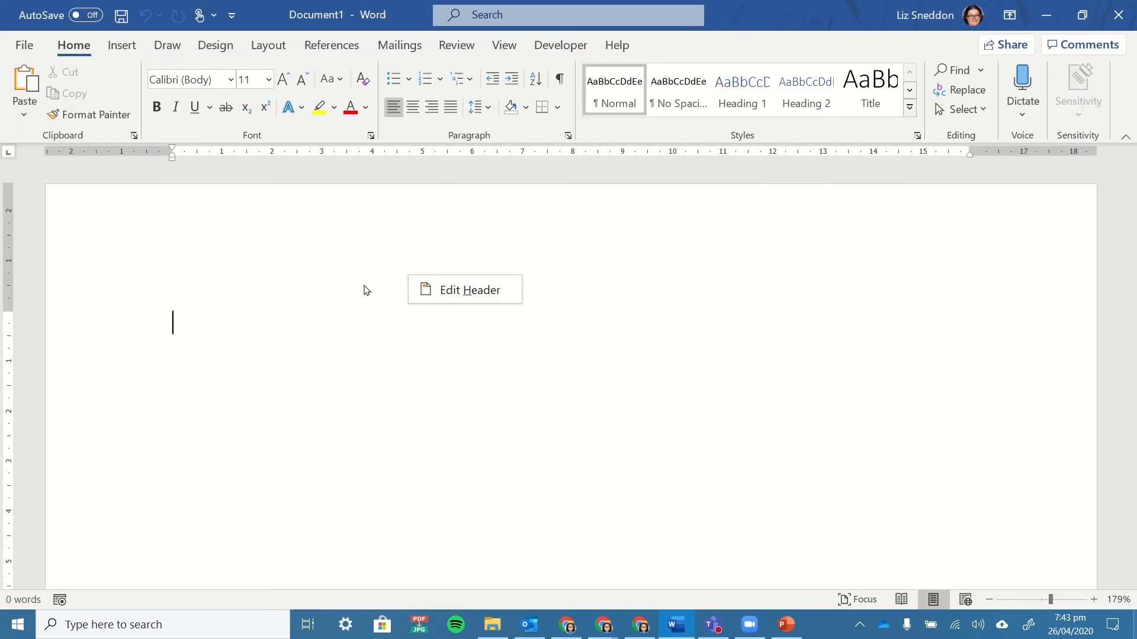
right_click(256, 361)
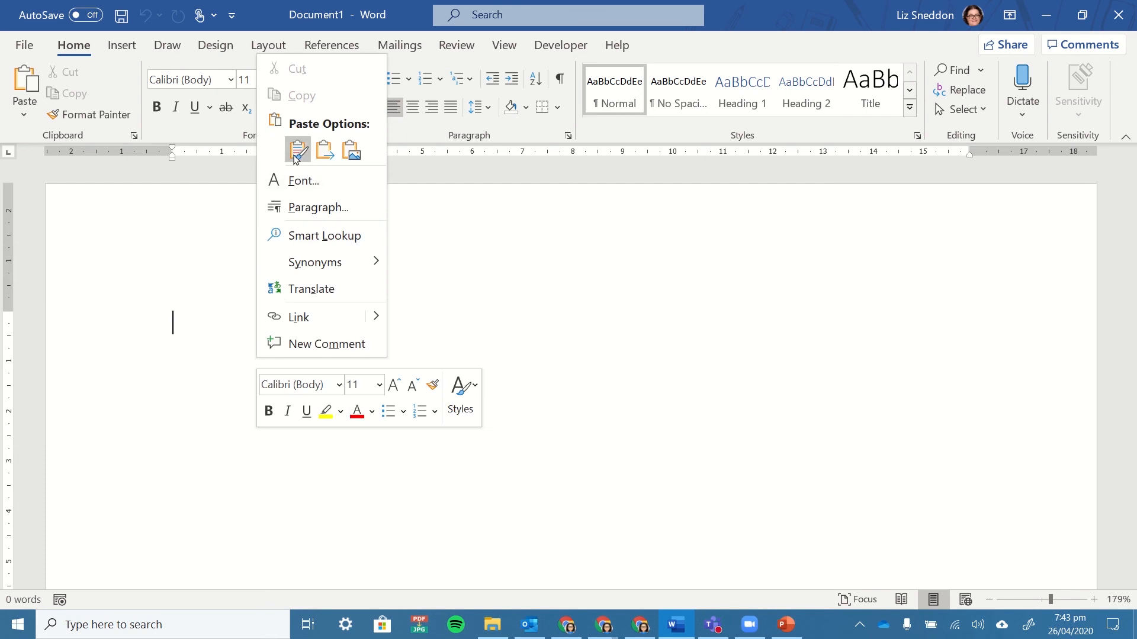
left_click(298, 150)
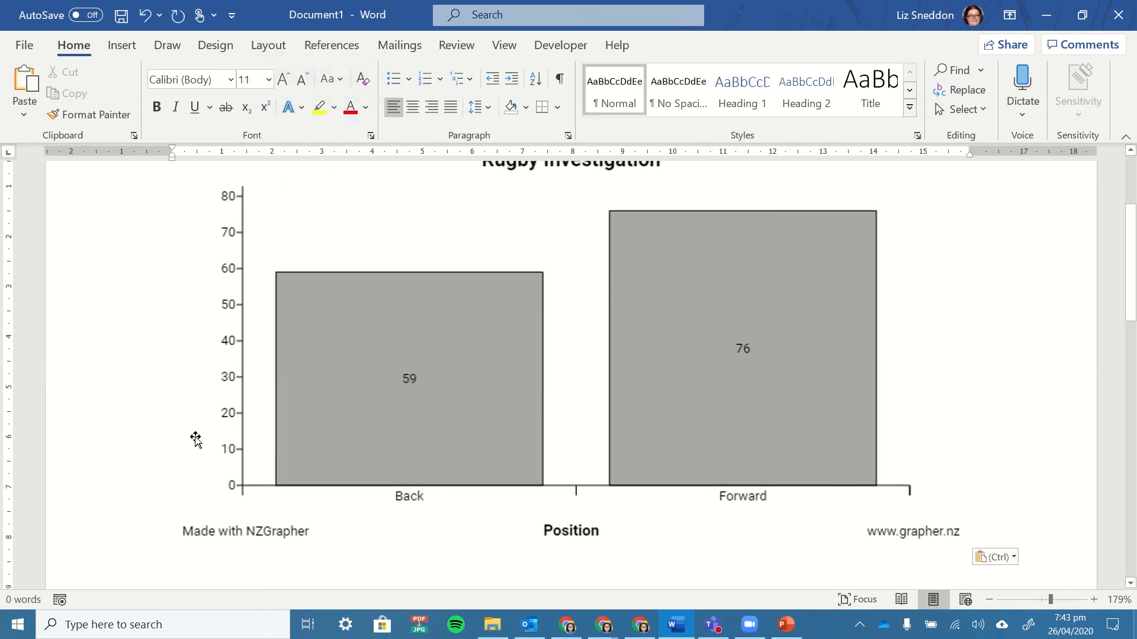
scroll(195, 439, "up", 2)
scroll(196, 439, "down", 1)
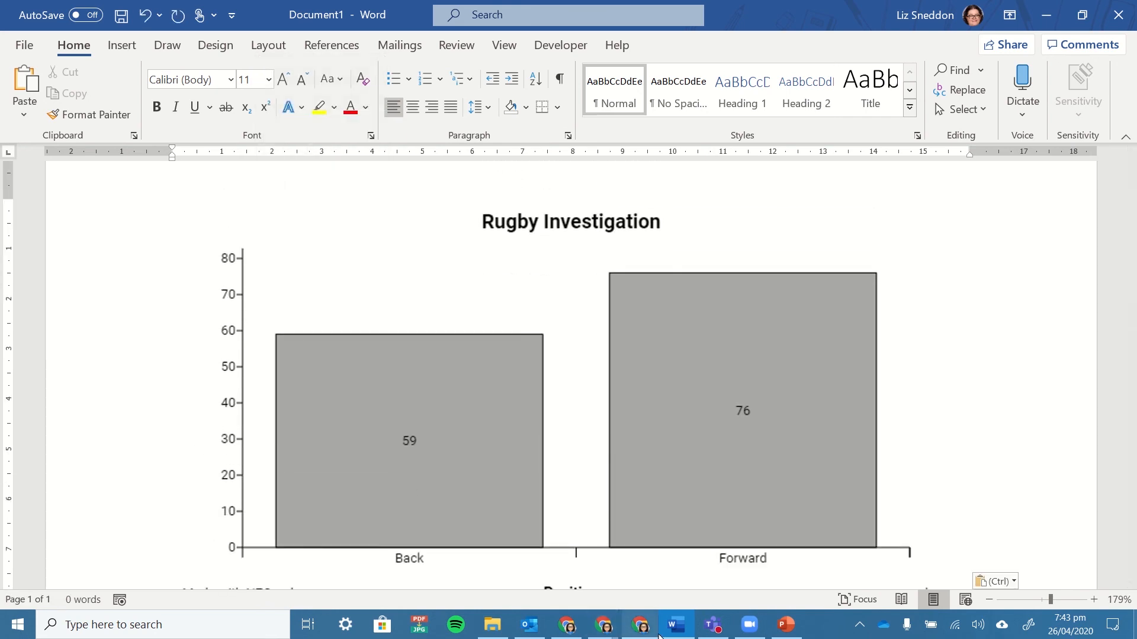
Switch back to the Chrome window showing the NZGrapher bar graph.
left_click(640, 625)
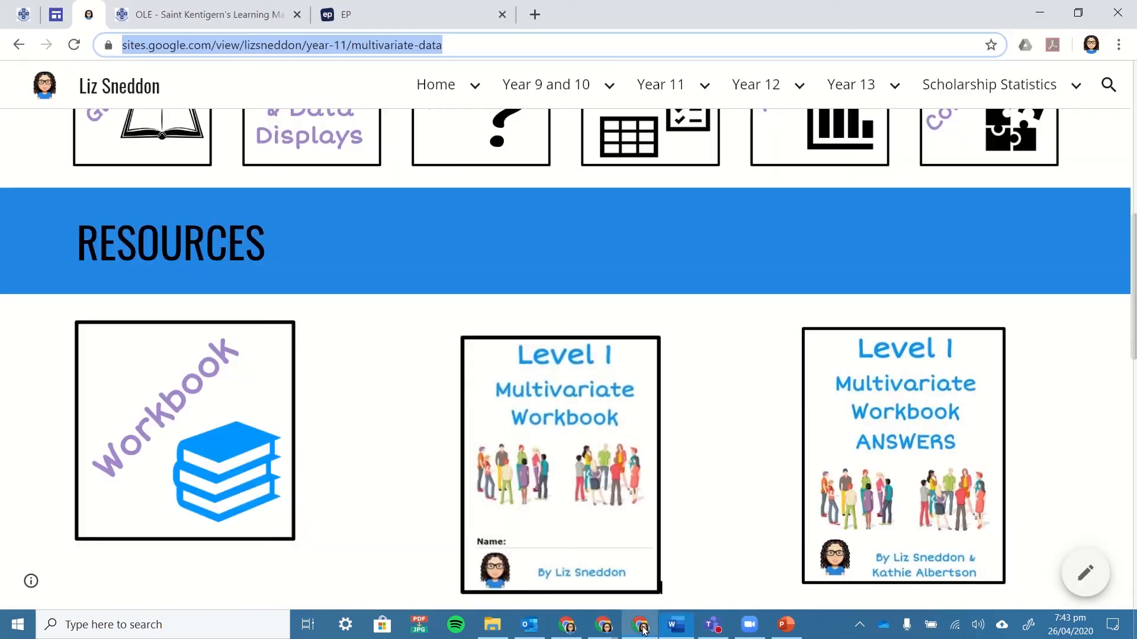
mouse_move(605, 625)
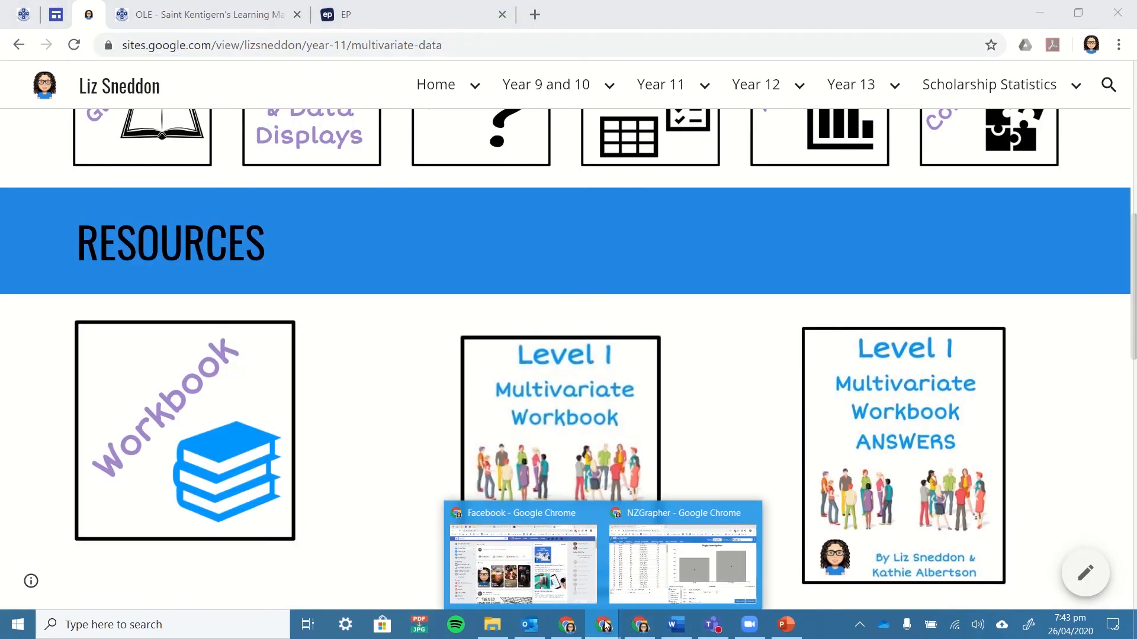
left_click(693, 577)
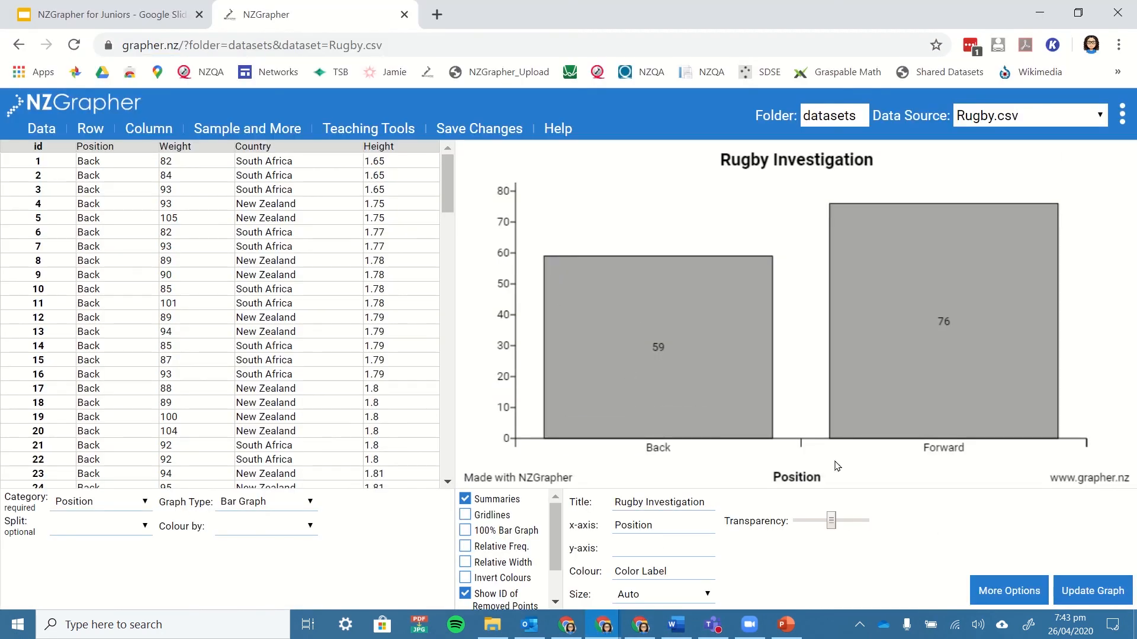
Look over the available graph types, leaving Bar Graph selected, and switch to the NZGrapher for Juniors slides.
left_click(280, 502)
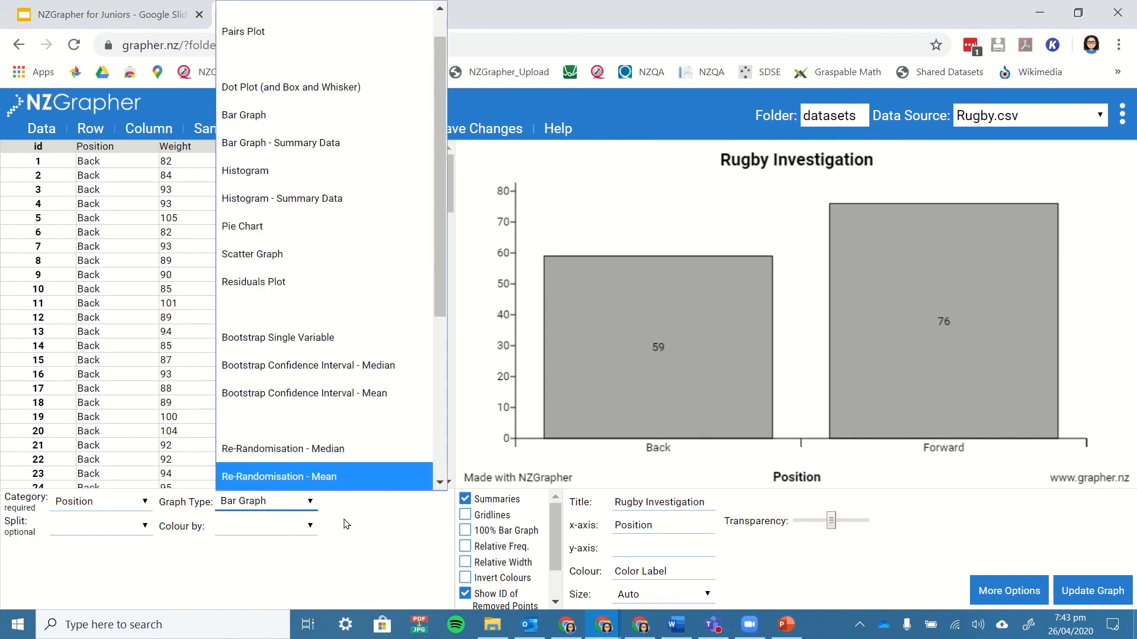
left_click(360, 567)
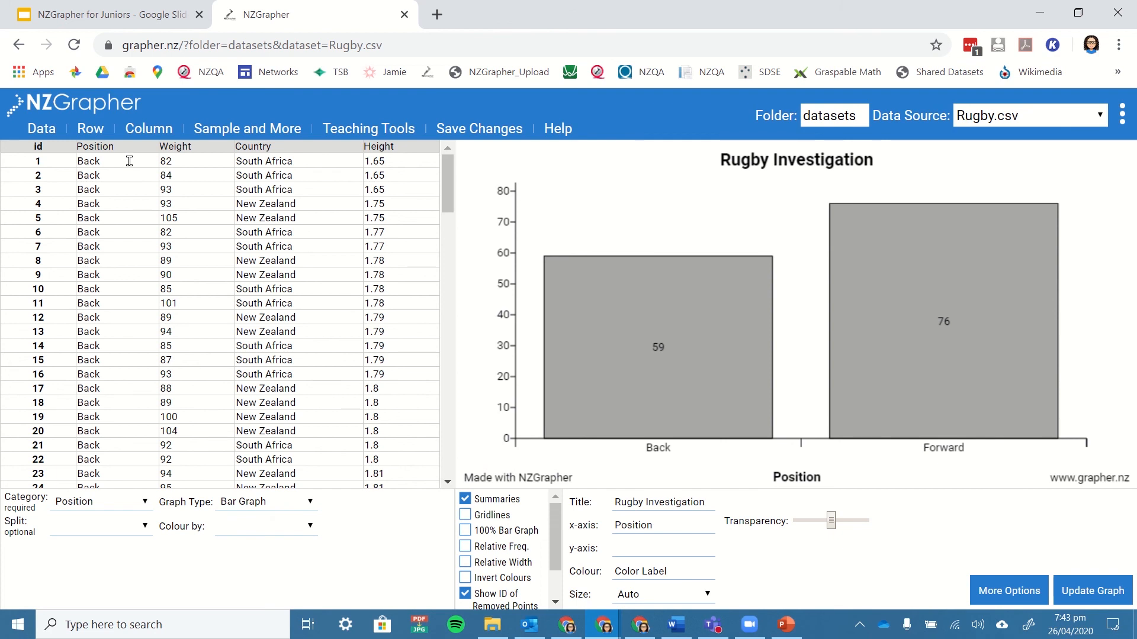
left_click(83, 8)
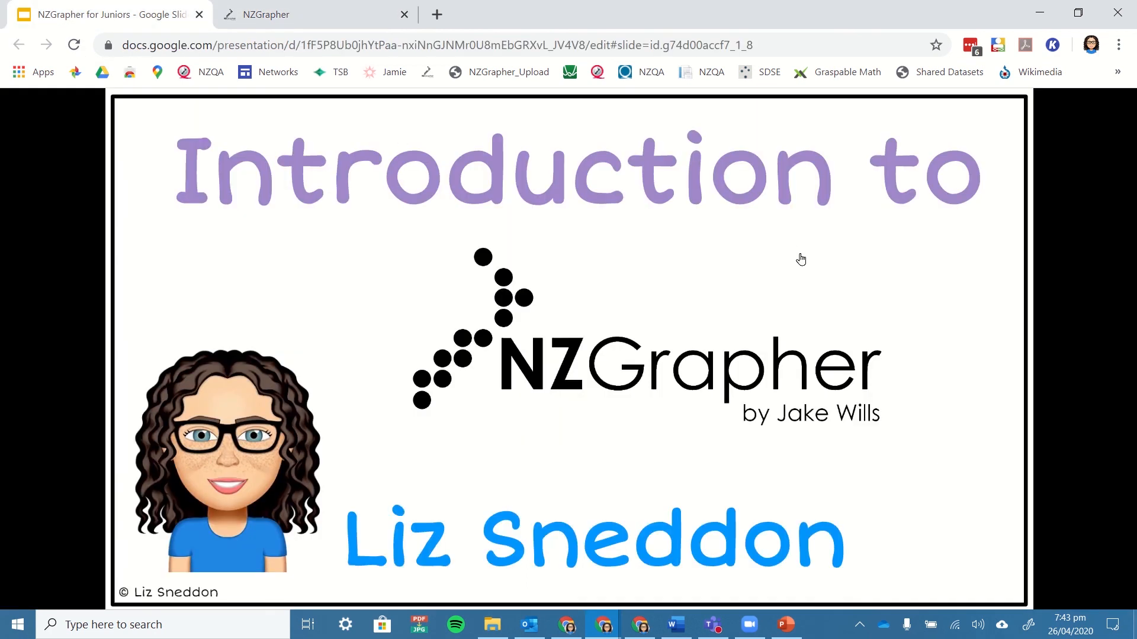